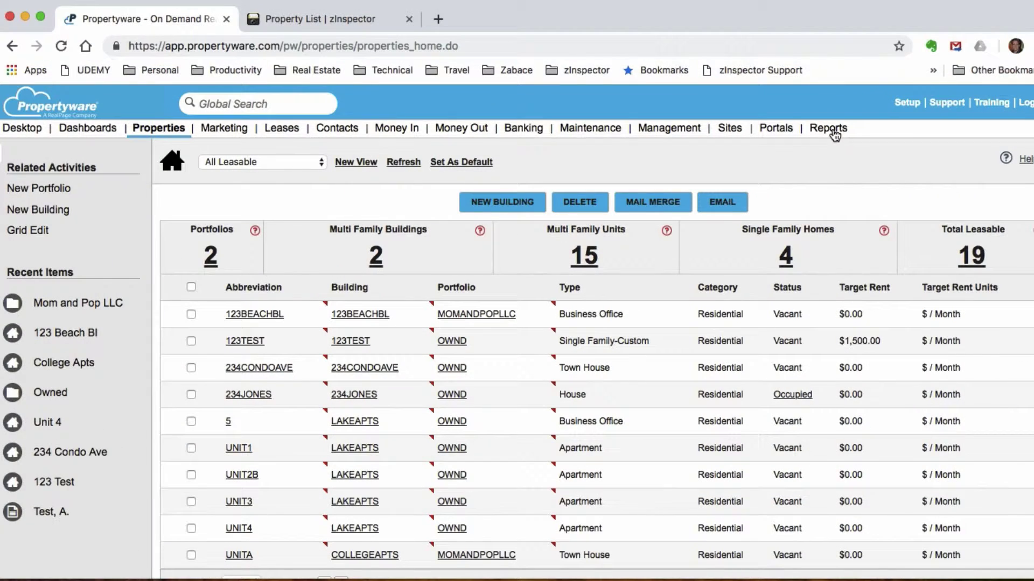
- Go to reports, expand Property Reports and view the existing Units report's details
click(833, 131)
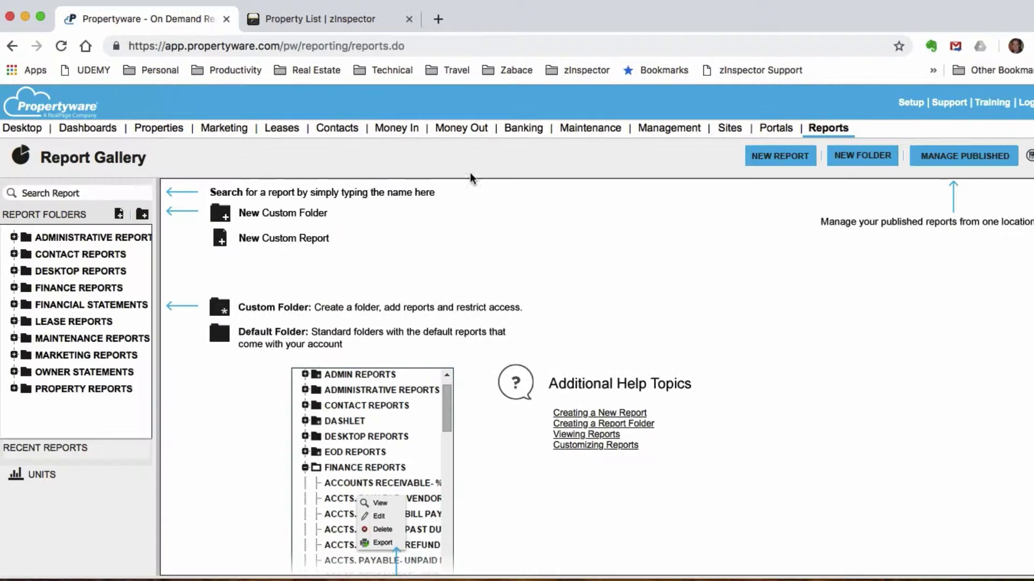
click(14, 389)
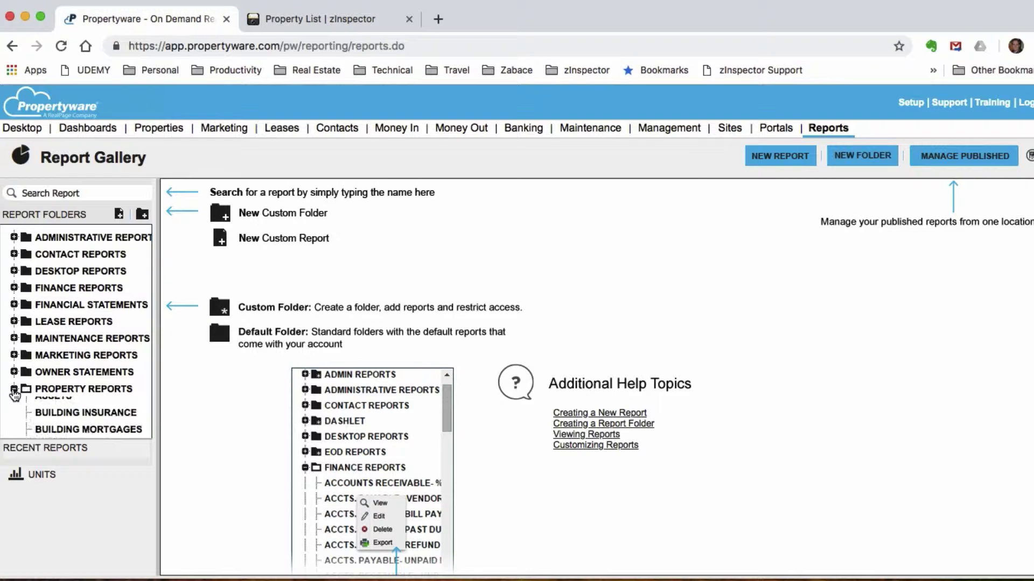
scroll(60, 383, down, 5)
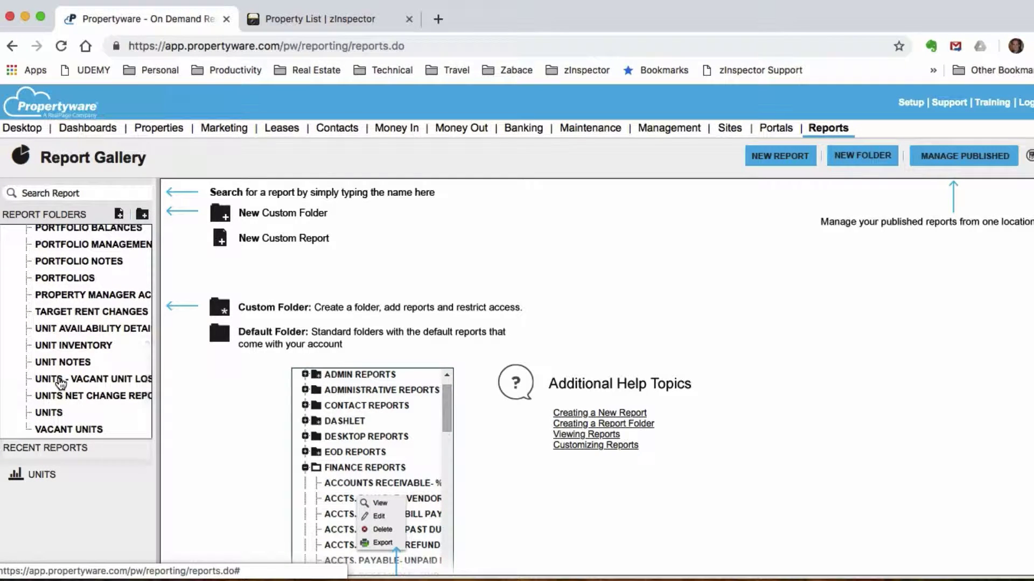
click(49, 413)
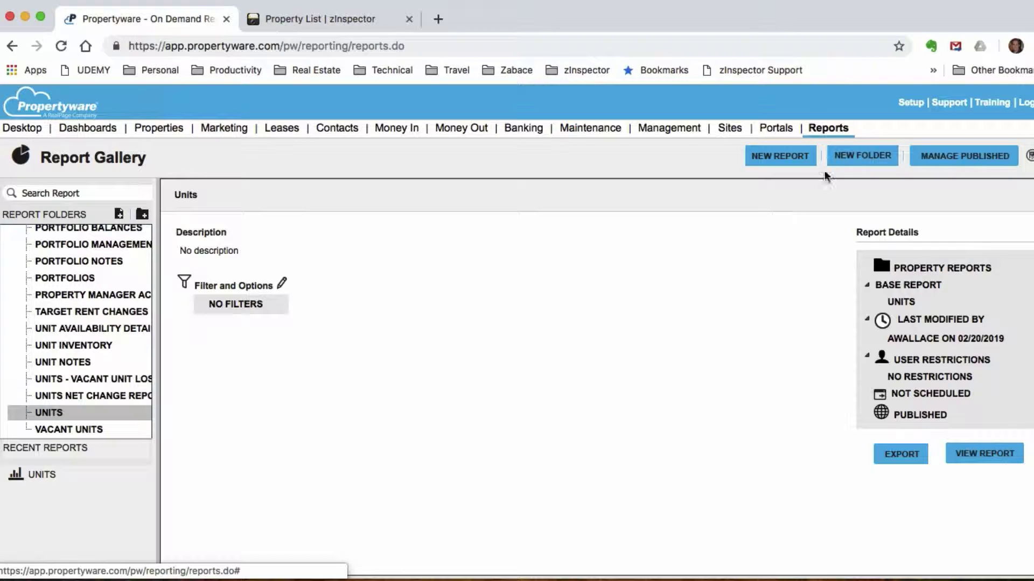
- Create a new report from the Property Reports > Units template, named Copy of Units
click(794, 162)
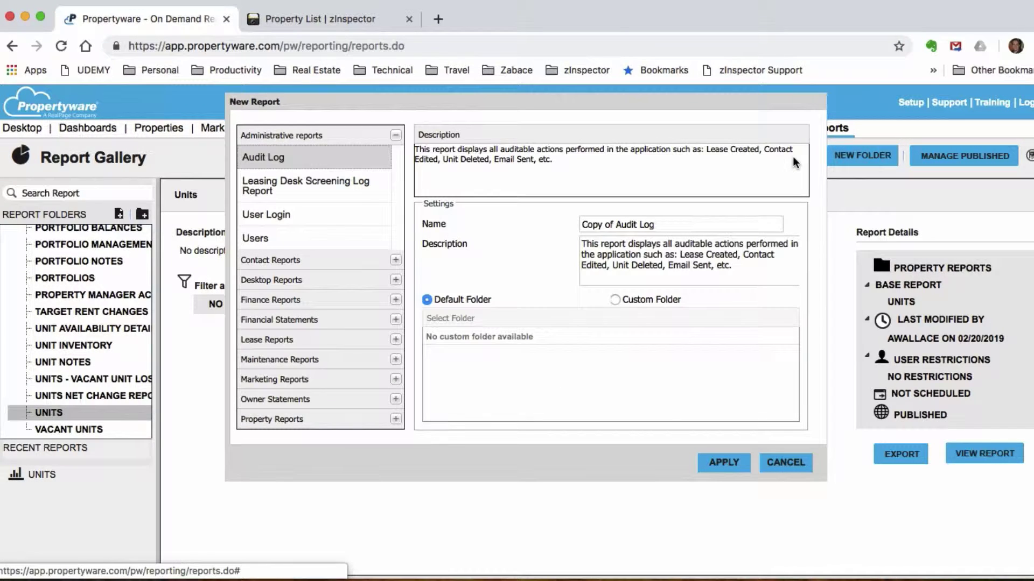
click(313, 420)
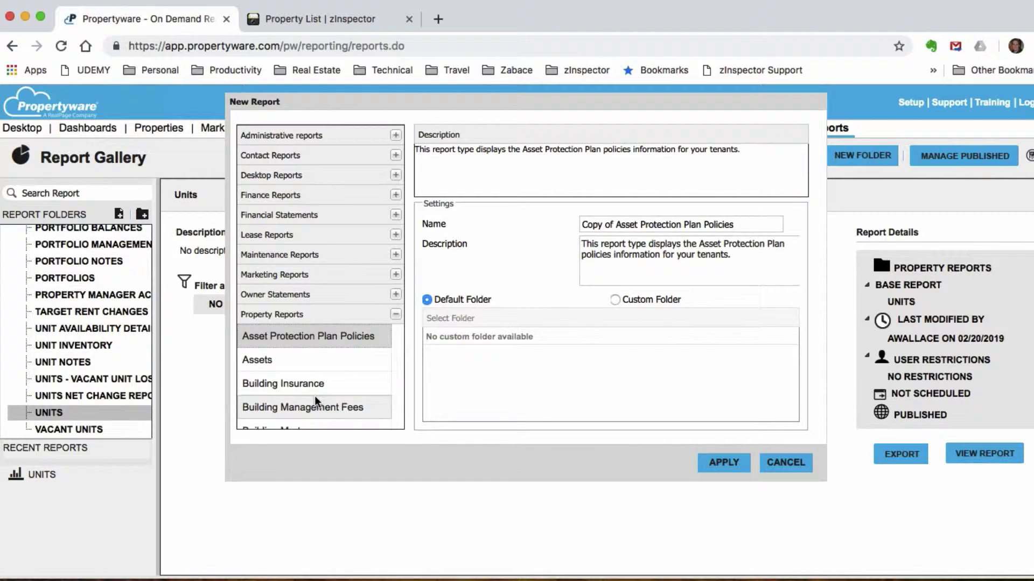
scroll(318, 388, down, 2)
scroll(321, 381, down, 4)
click(273, 395)
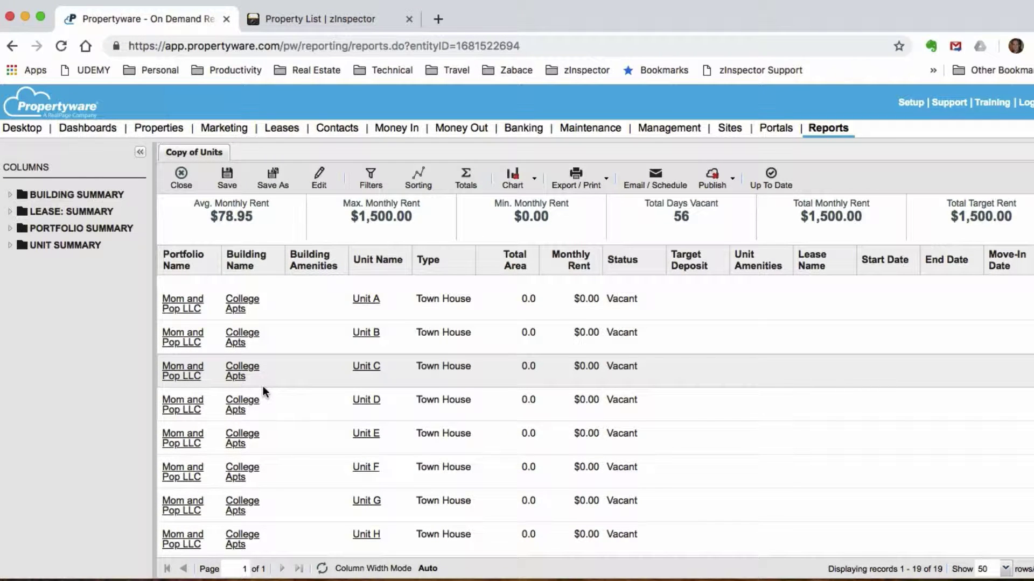
- Add Building Abbreviation, Building Address, Building Address Validation and Unit Summary Floor Number columns
click(10, 195)
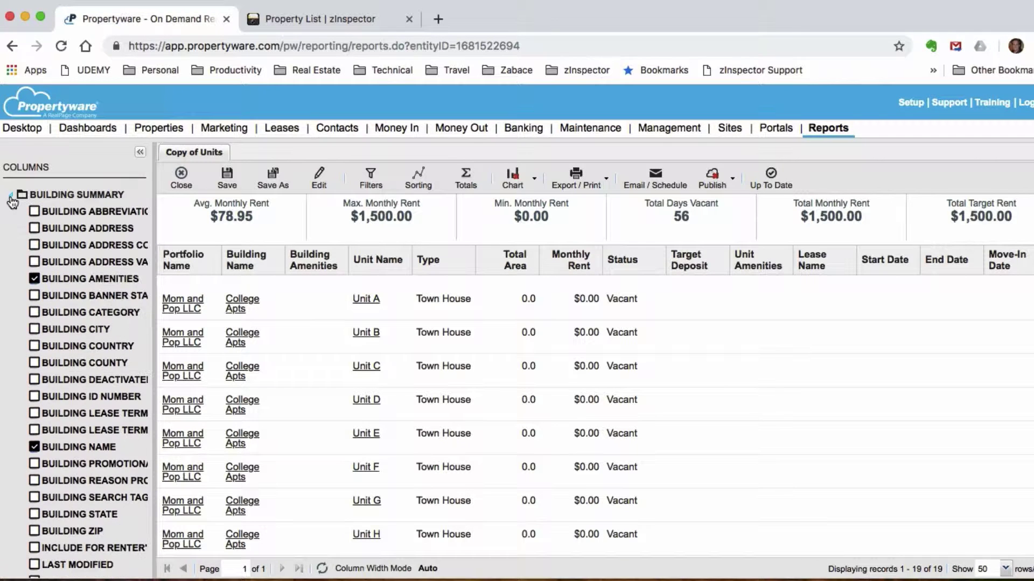
click(34, 212)
click(34, 228)
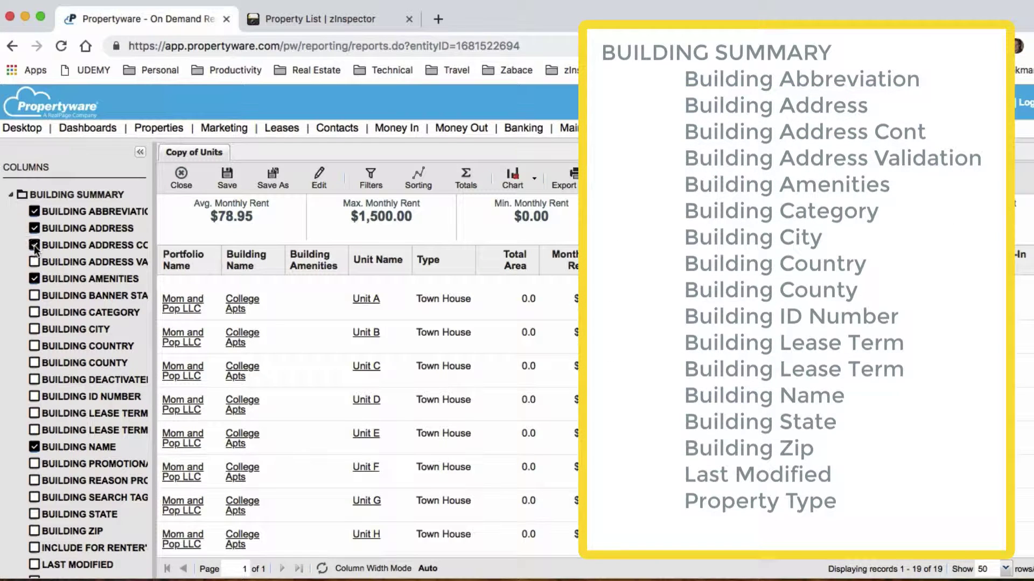
click(35, 262)
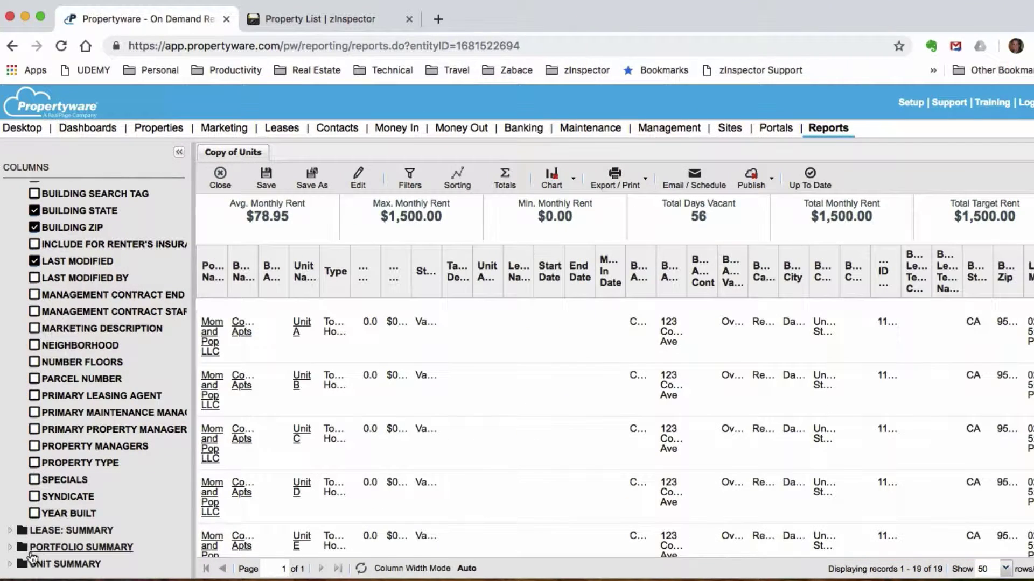
click(11, 565)
scroll(73, 498, down, 5)
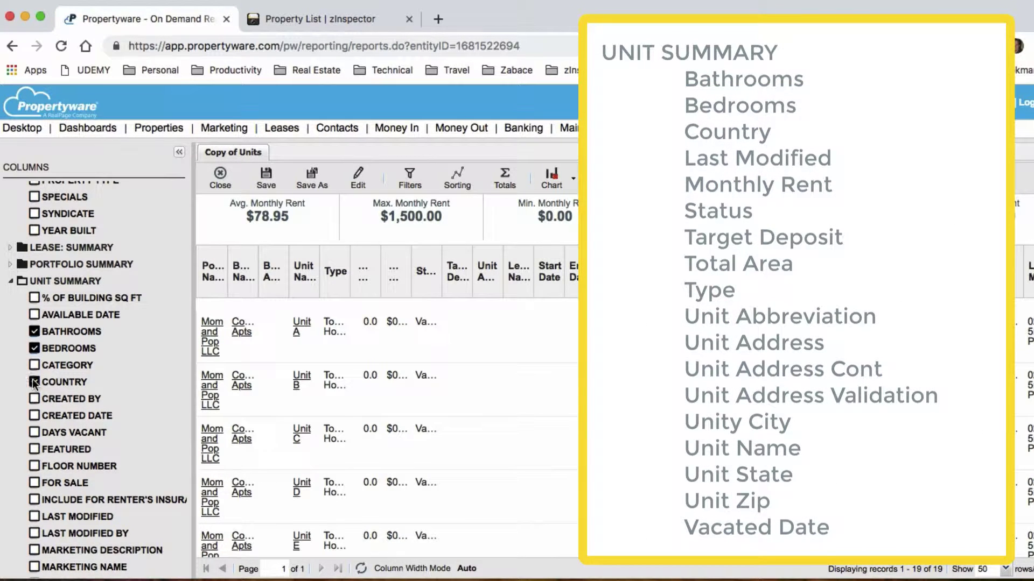
click(31, 466)
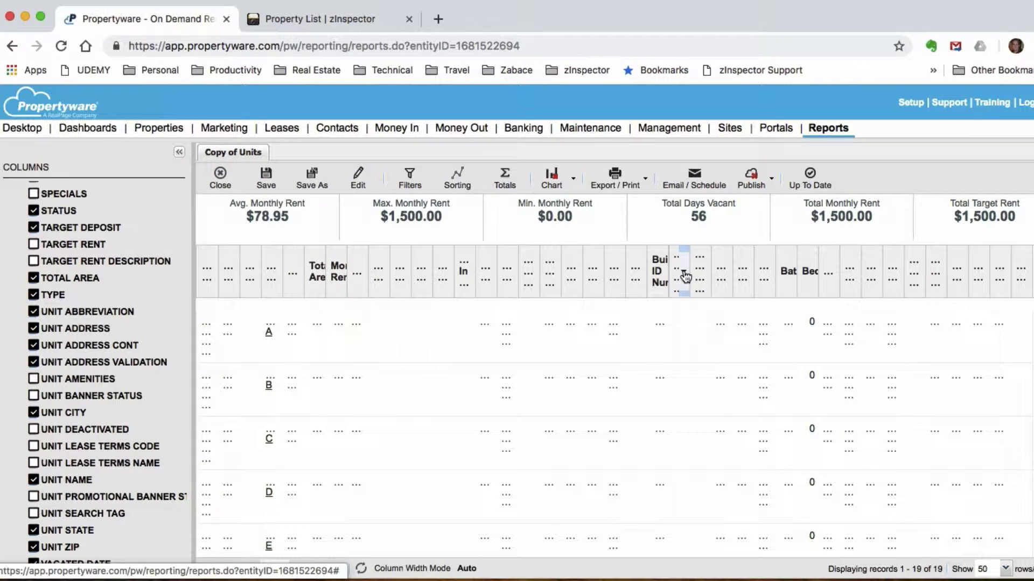
- Publish Copy of Units and select its API link URL for copying
click(757, 185)
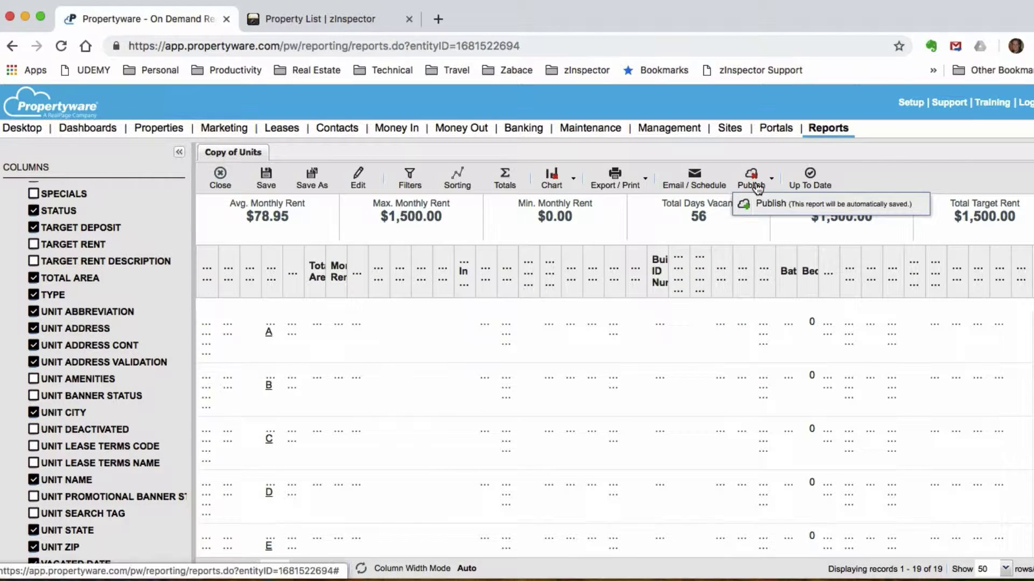
click(761, 204)
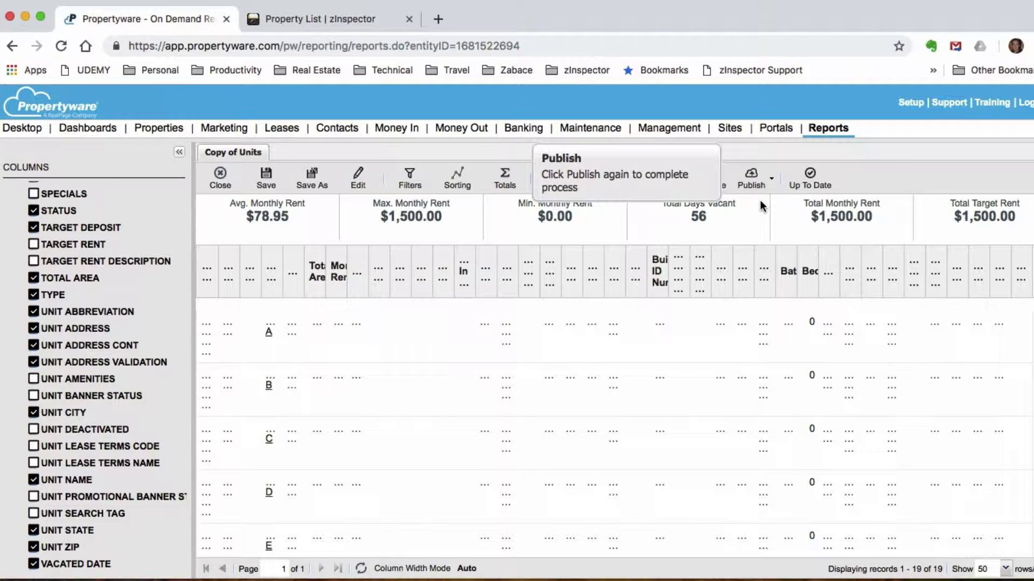
click(760, 184)
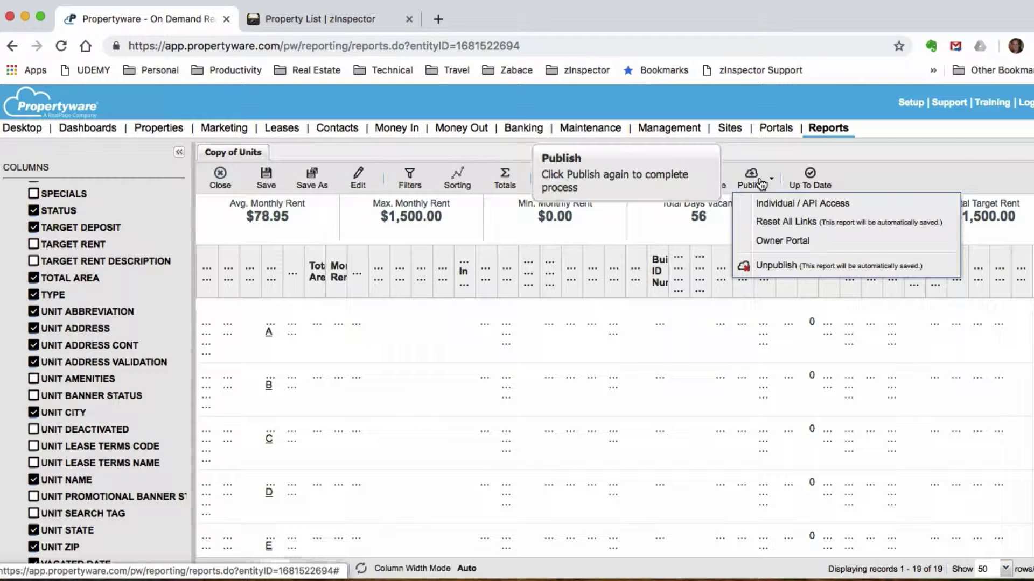
click(775, 202)
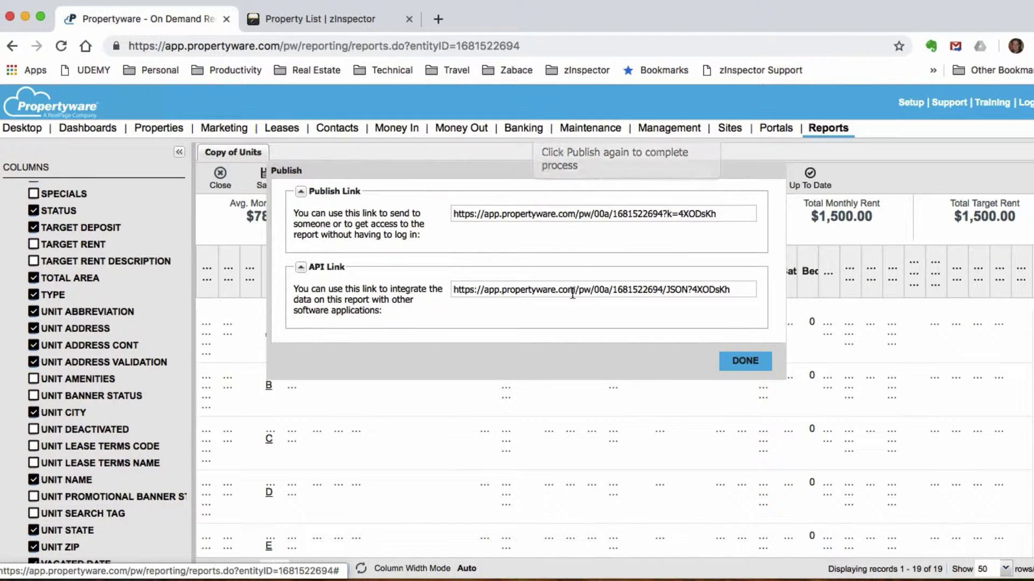
drag(737, 291, 462, 280)
key(super+c)
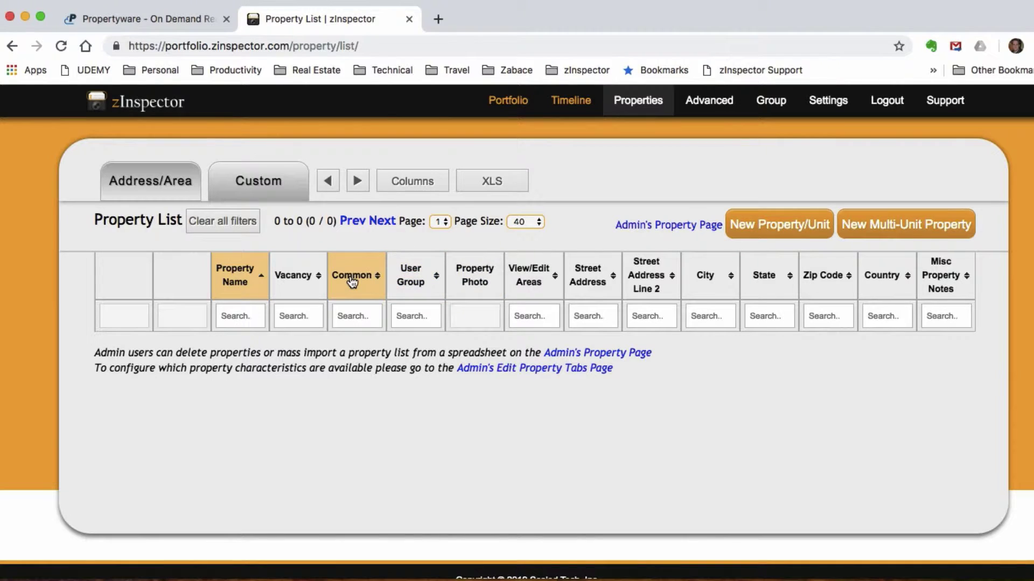
- In zInspector, navigate Settings > Admin Settings > Accounting Software Integration
click(836, 108)
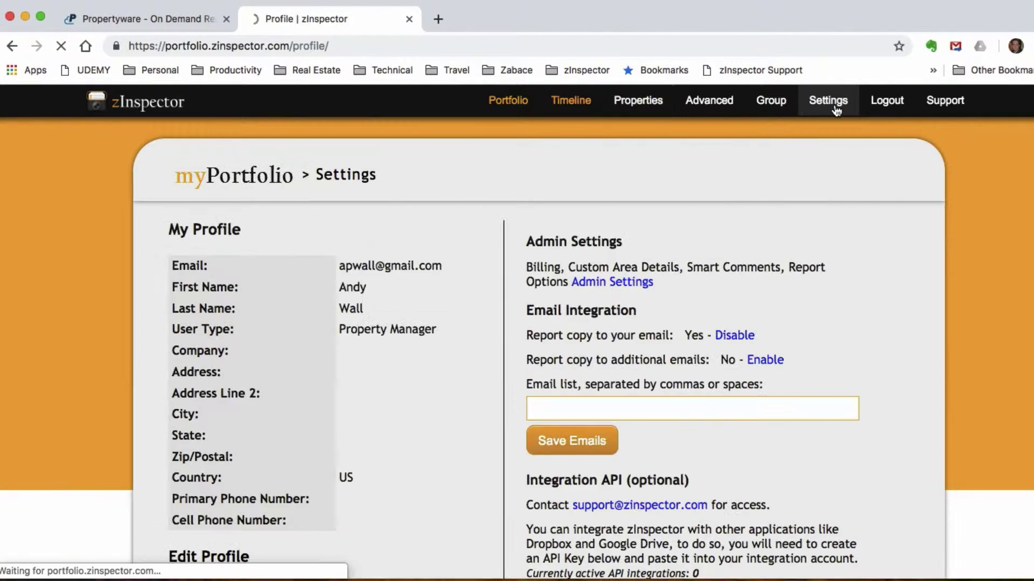
click(603, 284)
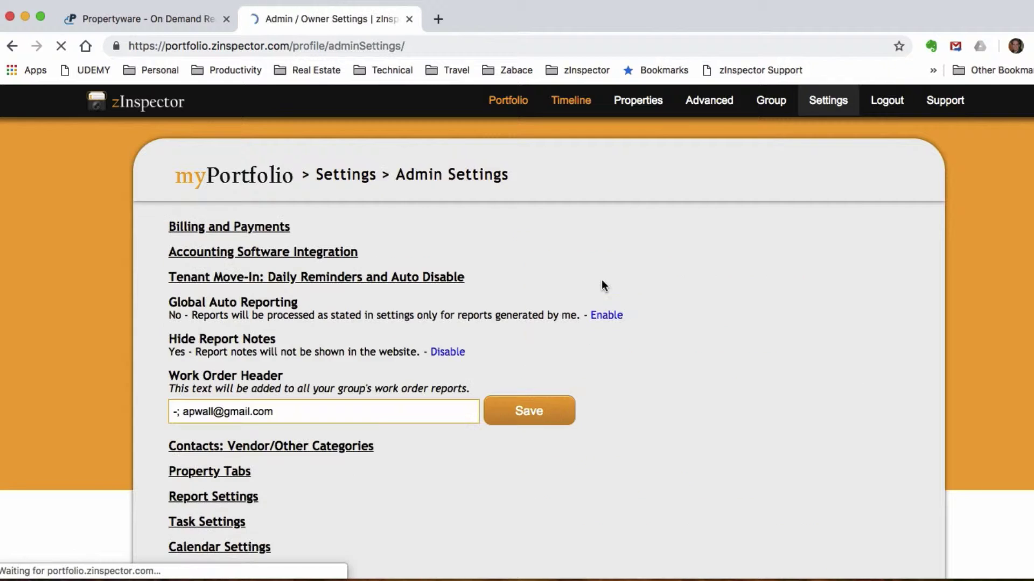
click(243, 254)
- Set the accounting integration to PW and replace its link with the copied report API link
click(256, 241)
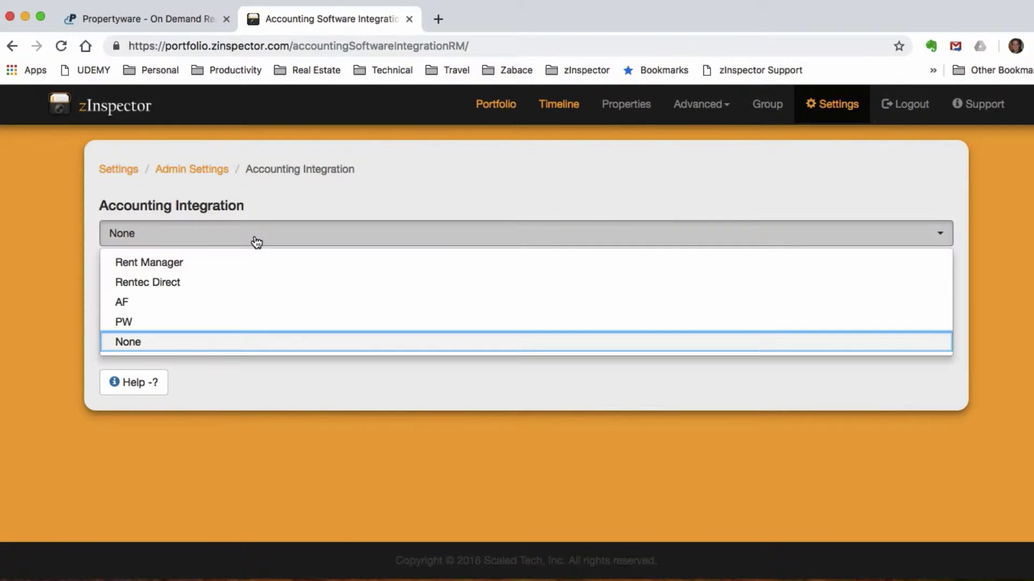
click(241, 321)
click(560, 387)
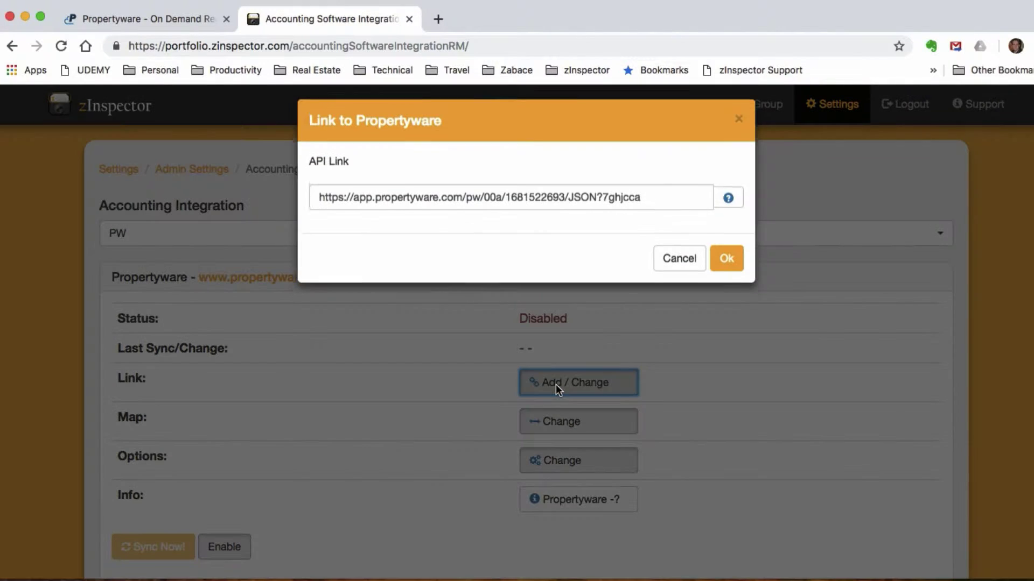
drag(670, 208, 205, 173)
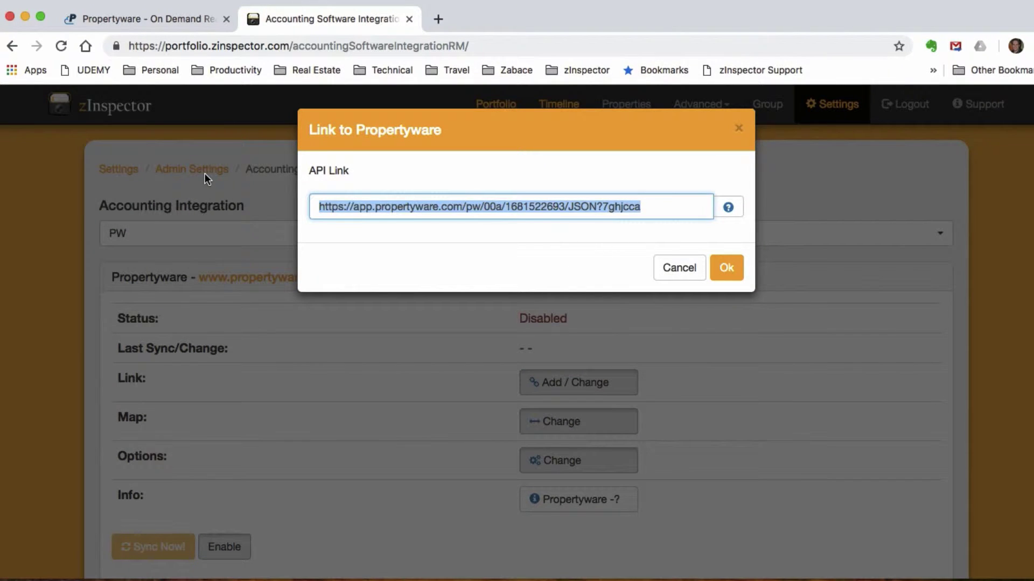
key(super+v)
click(721, 273)
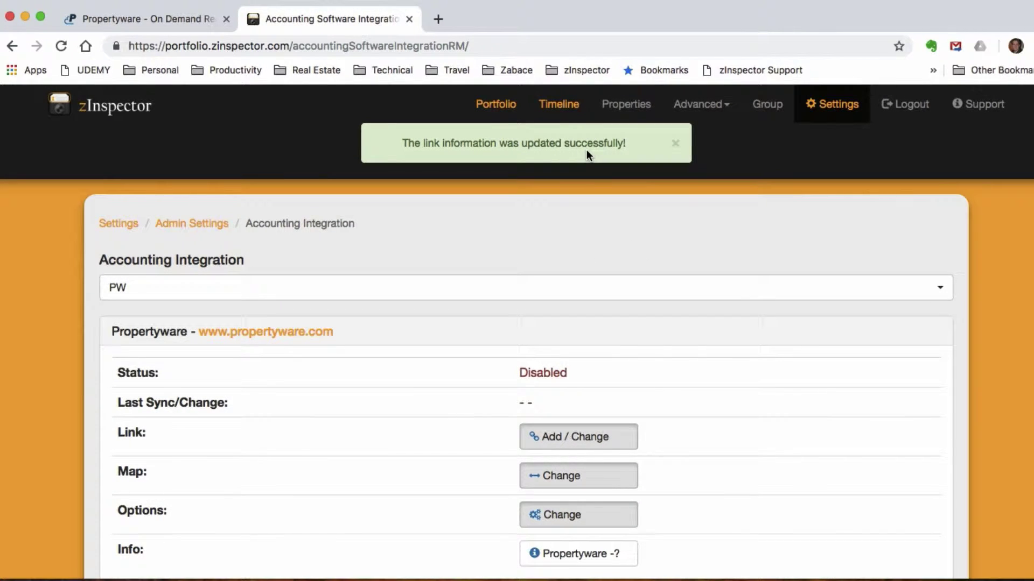
scroll(588, 323, down, 2)
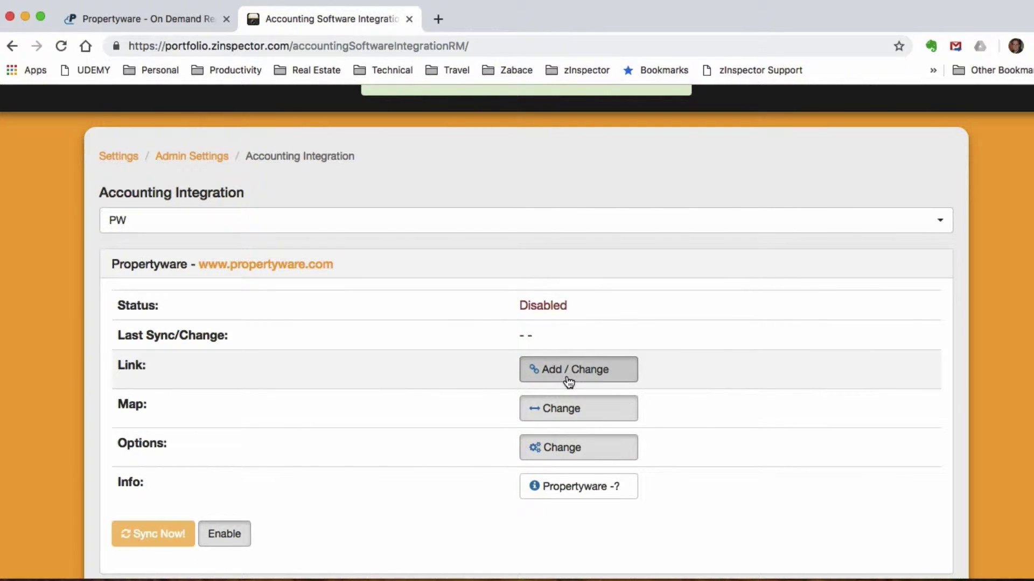
- Review the type mapping (Apartment→Multi-Unit, Condo→Single Family) and save it
click(568, 414)
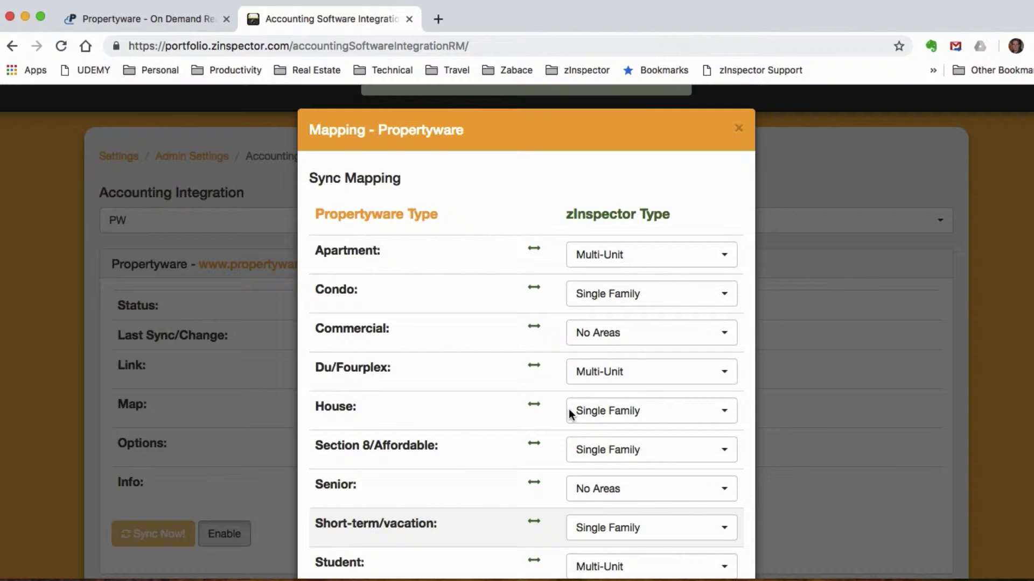
scroll(571, 415, down, 3)
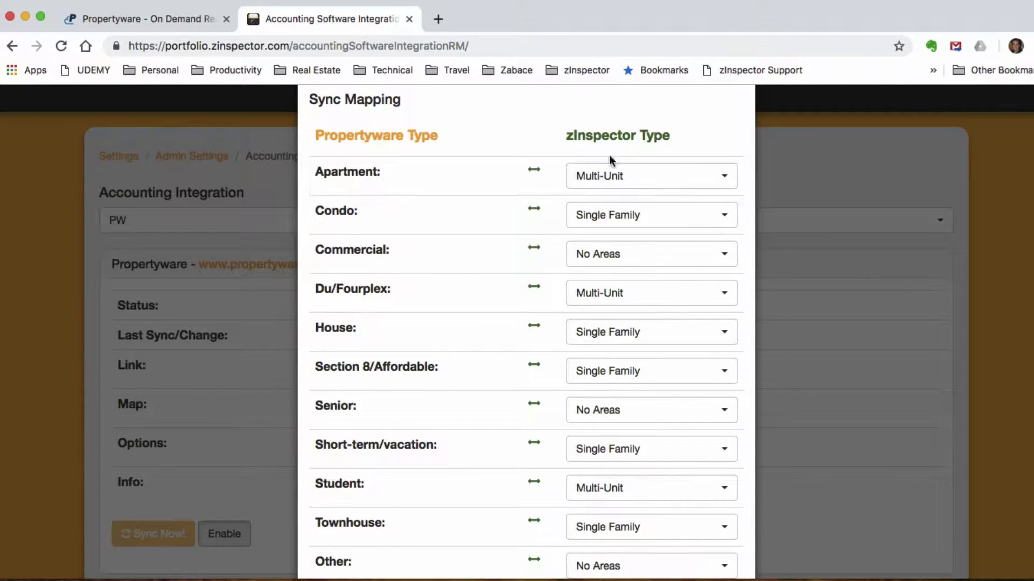
scroll(543, 343, down, 5)
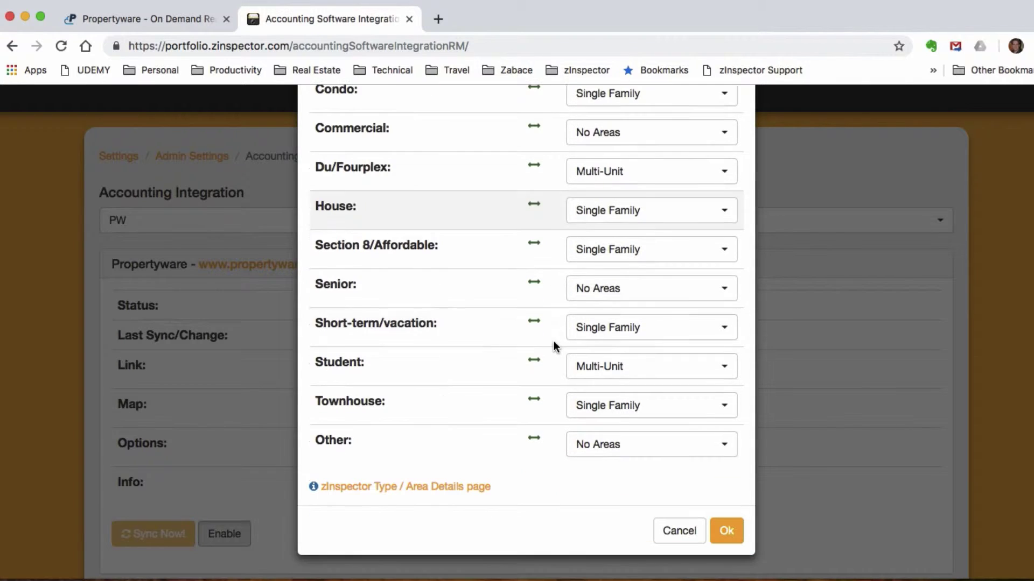
scroll(555, 345, up, 5)
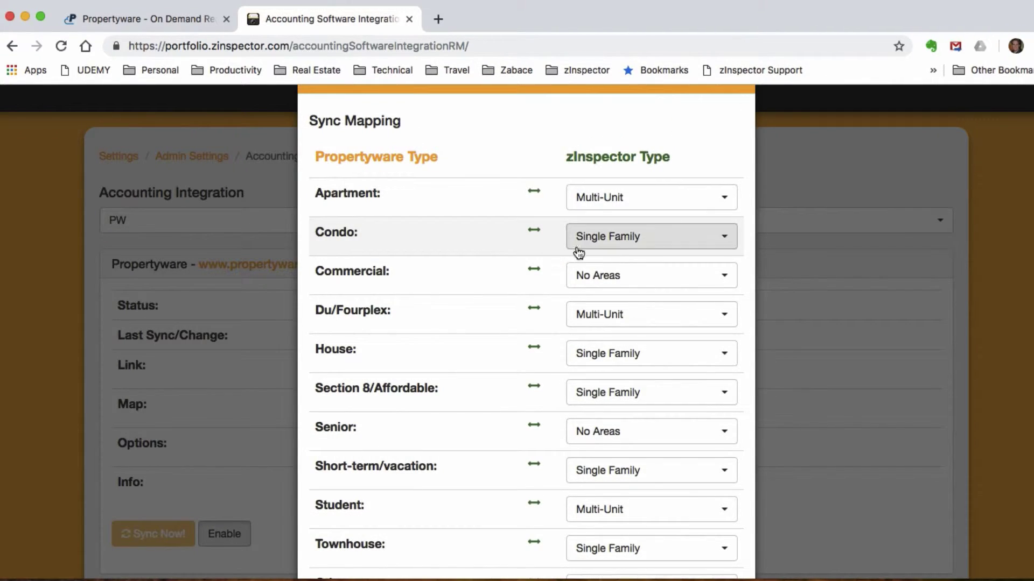
scroll(624, 336, down, 5)
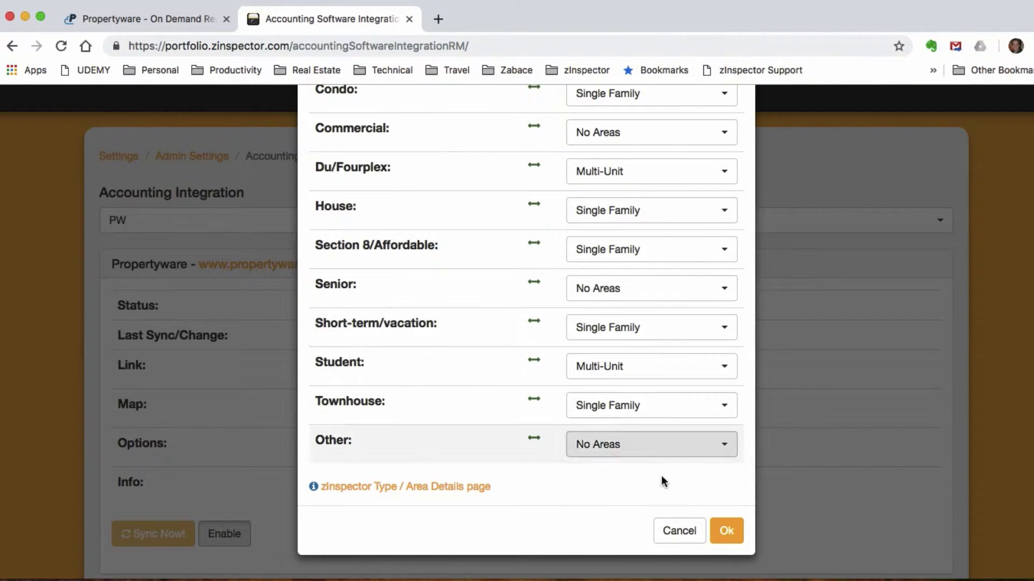
click(726, 532)
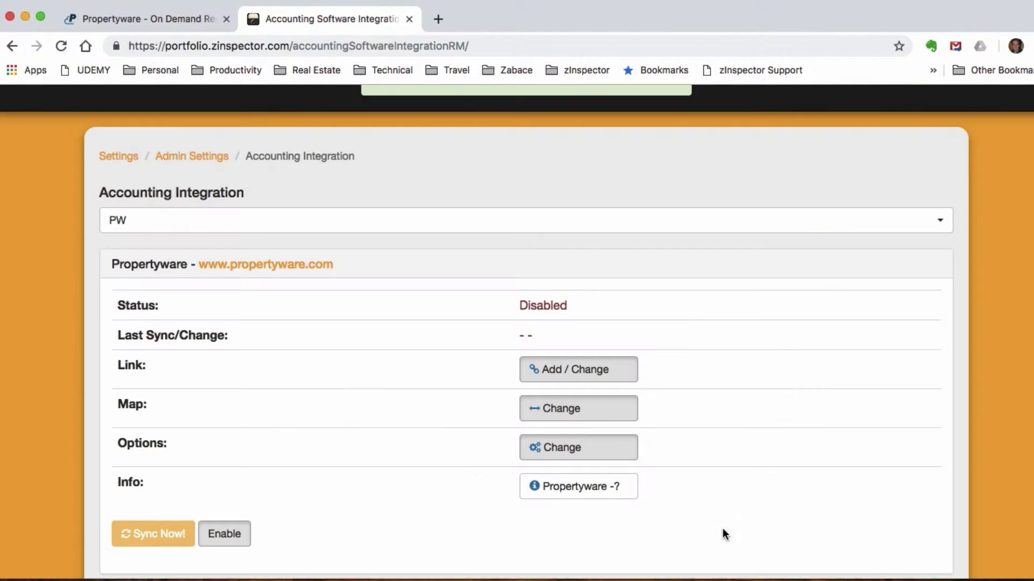
- Save naming options: Property Name for single-family, Unit Name [Property Name] for multi-family
click(591, 455)
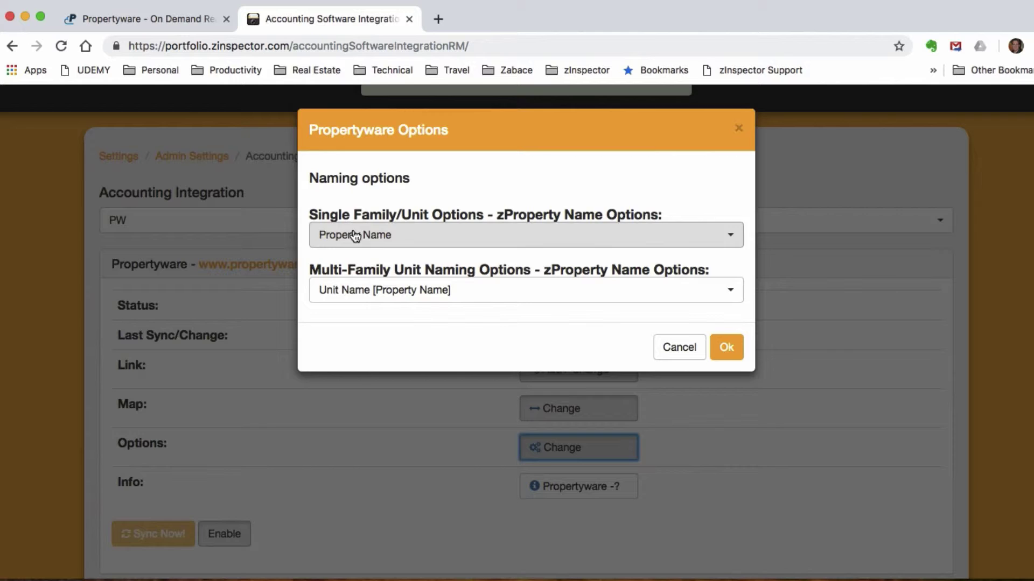
click(405, 239)
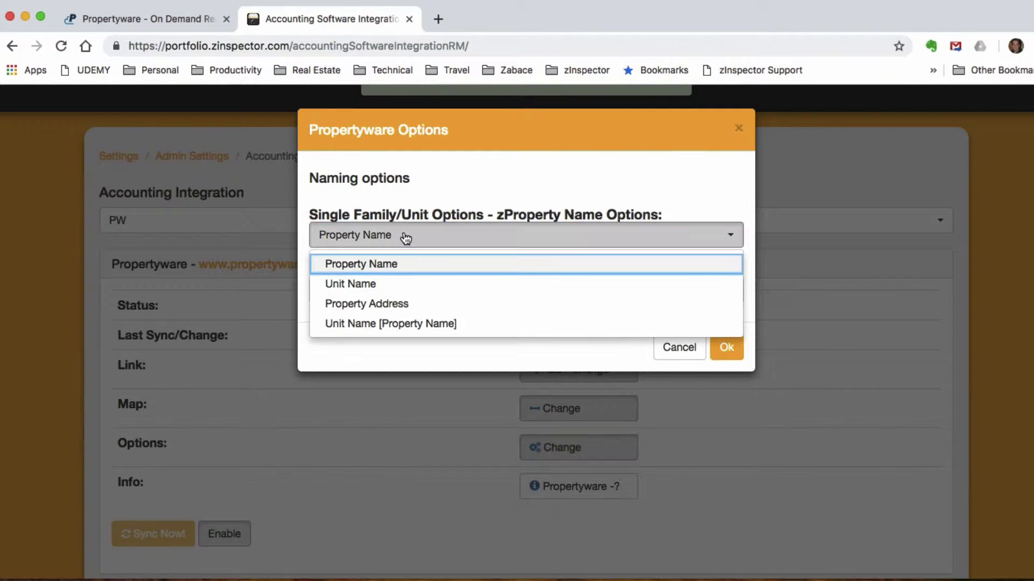
click(398, 264)
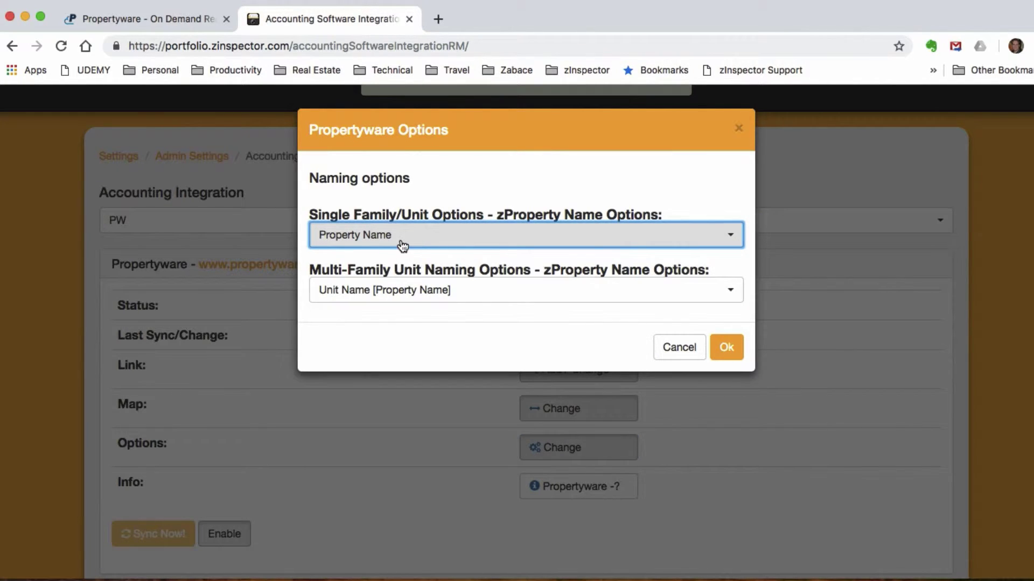
click(535, 291)
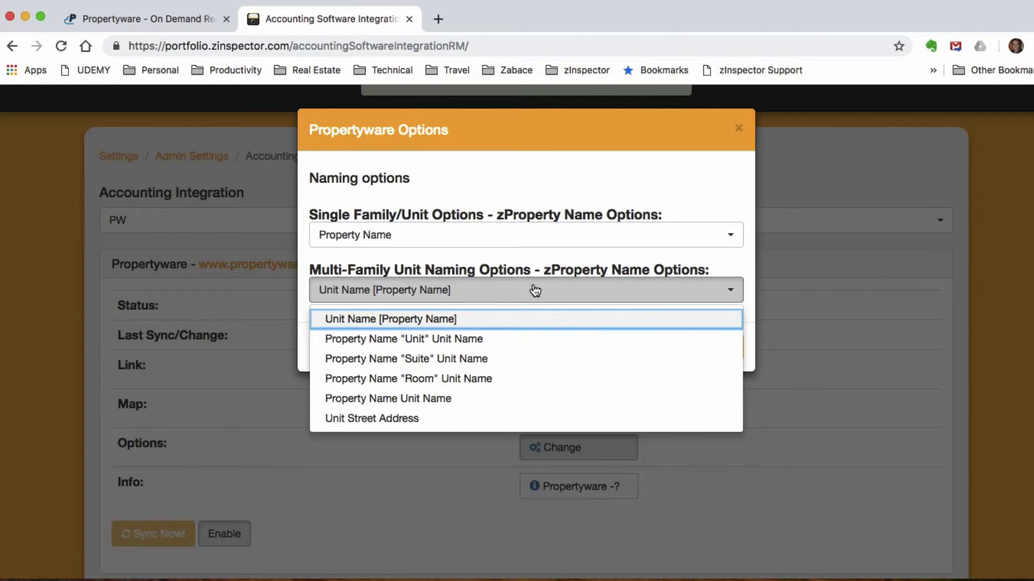
click(535, 291)
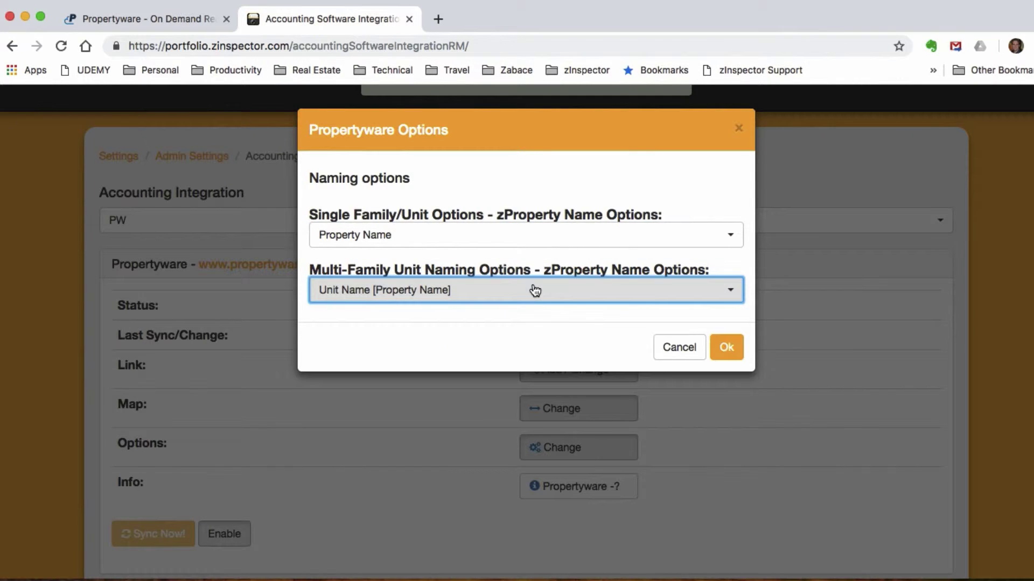
click(728, 347)
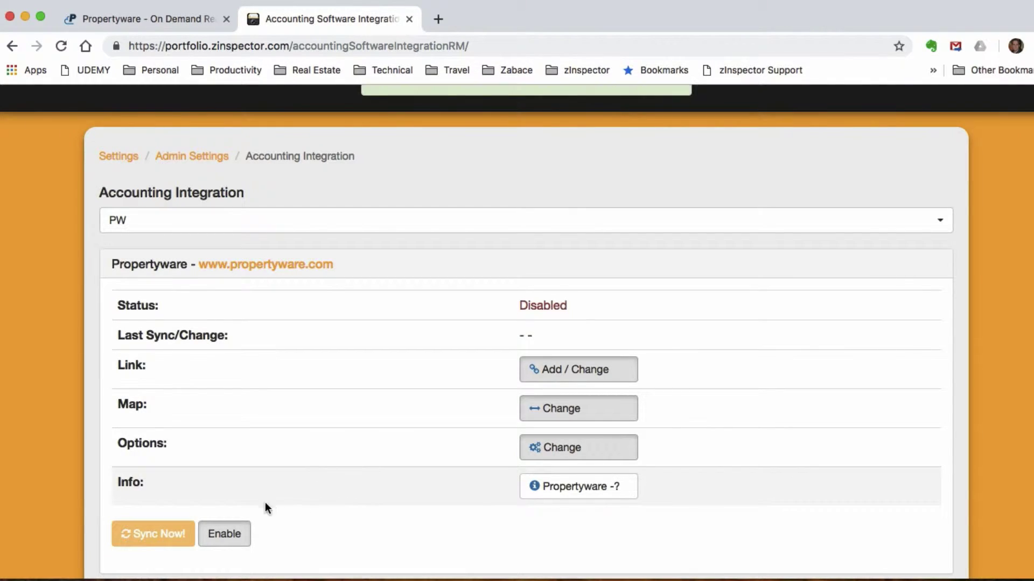
- Enable the Propertyware integration, run a sync and reload to check the last sync date
click(233, 536)
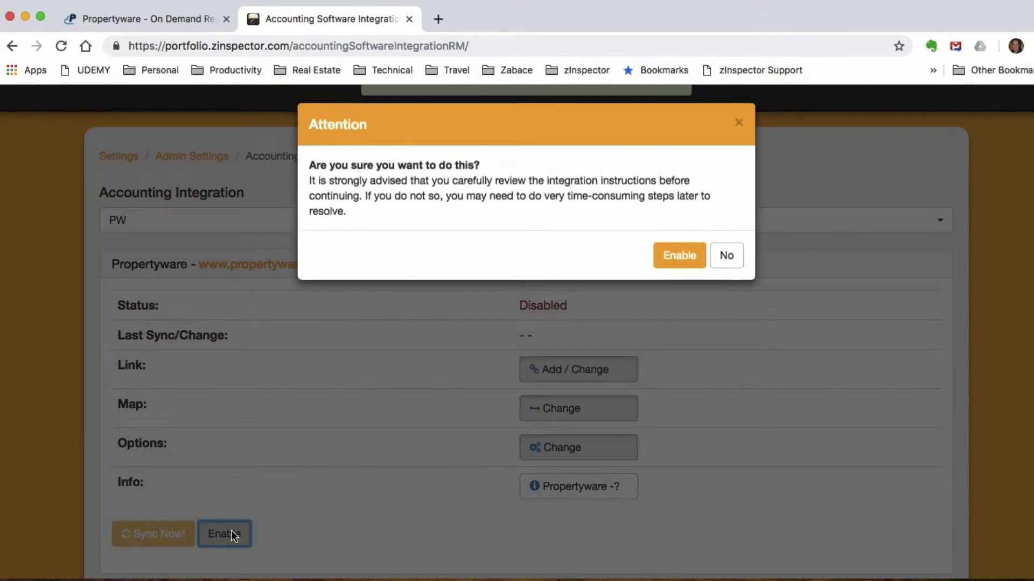
click(677, 253)
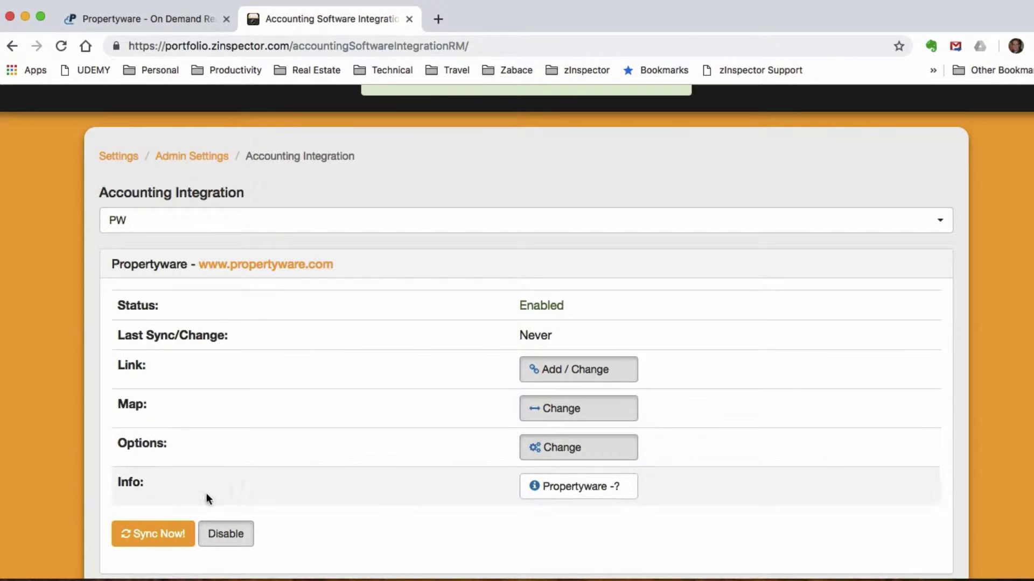
click(144, 540)
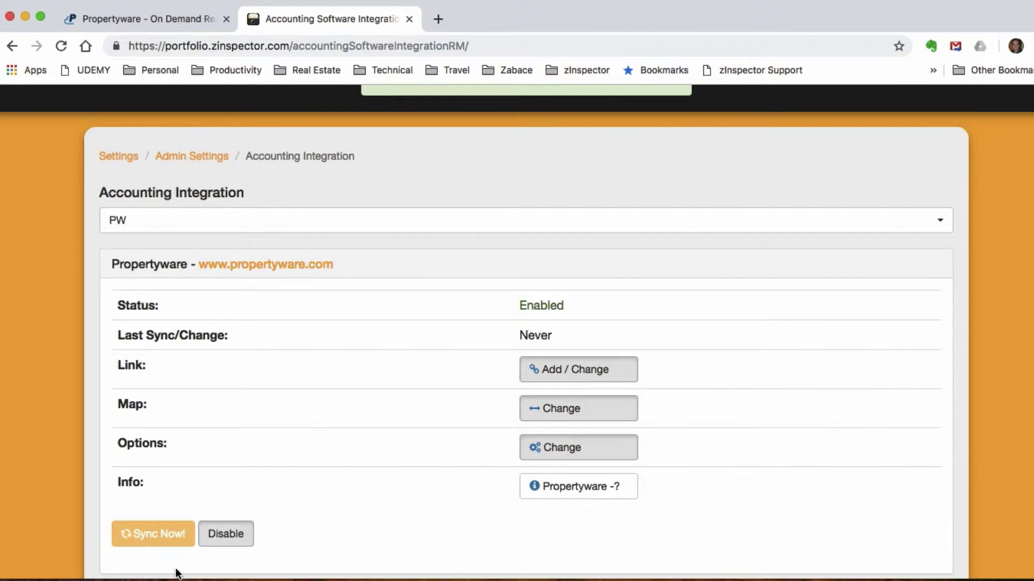
click(60, 46)
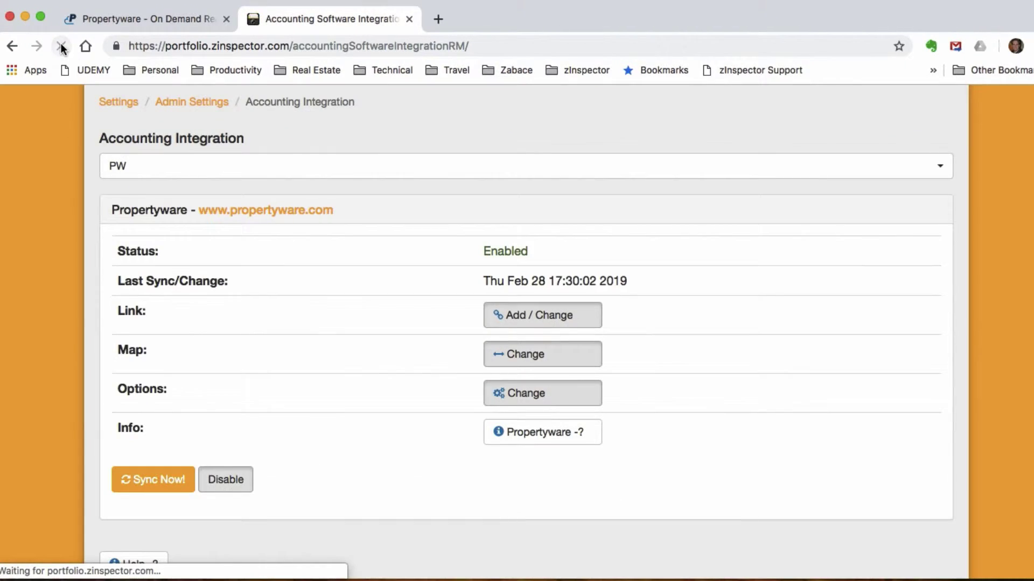
drag(632, 280, 462, 281)
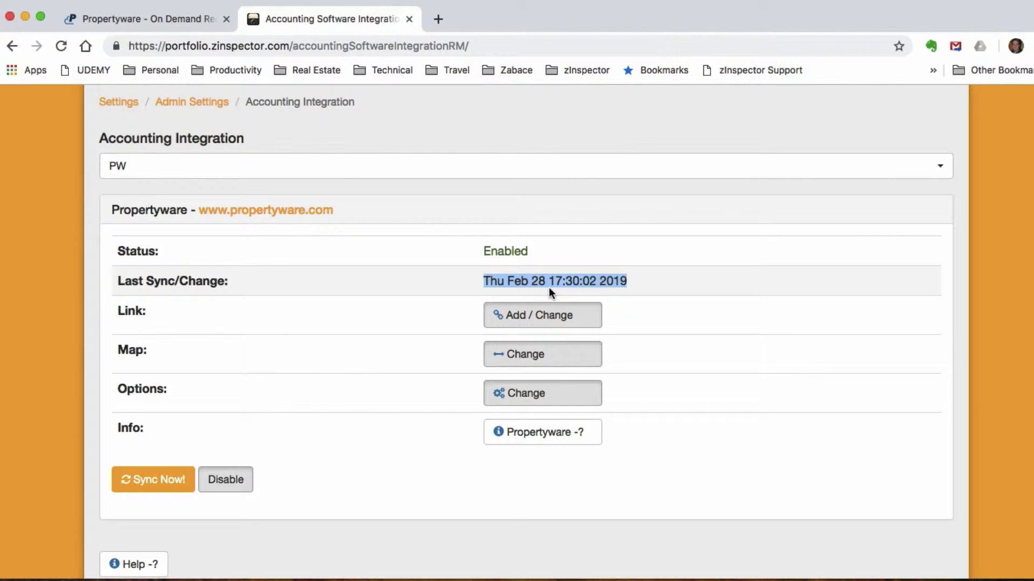
- Run another sync and browse the Property List for synced units
click(168, 480)
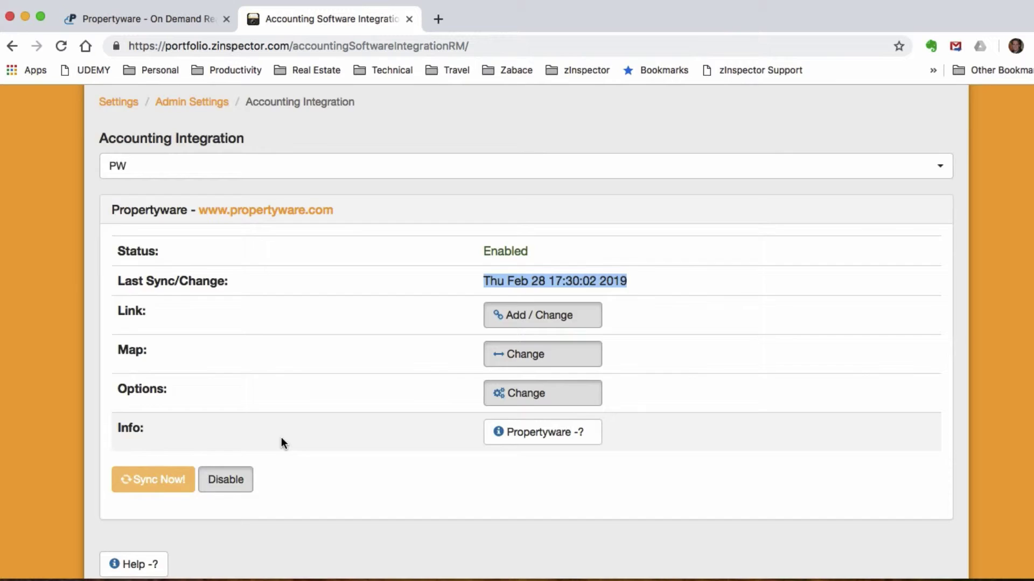
scroll(281, 437, up, 2)
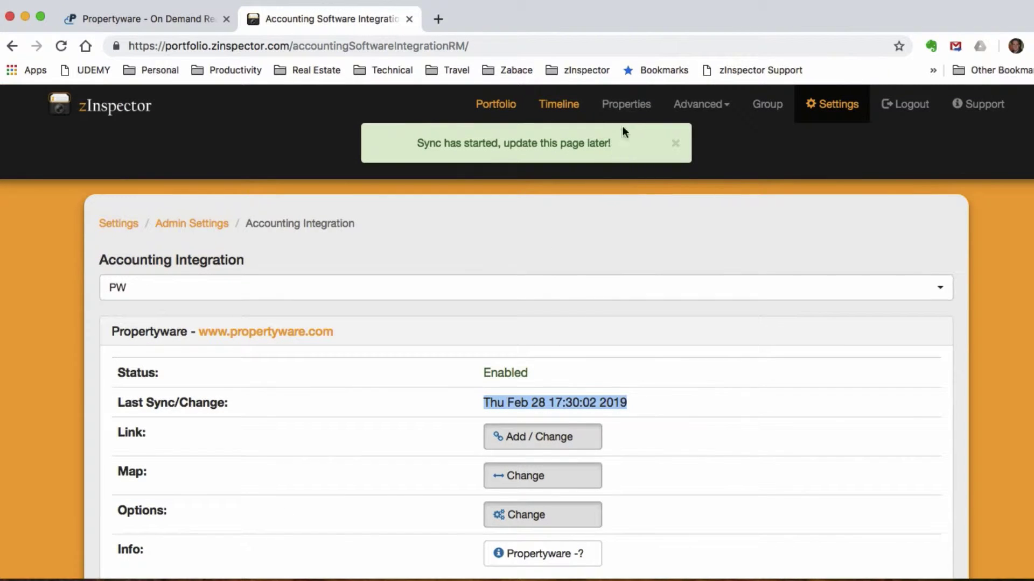
click(639, 107)
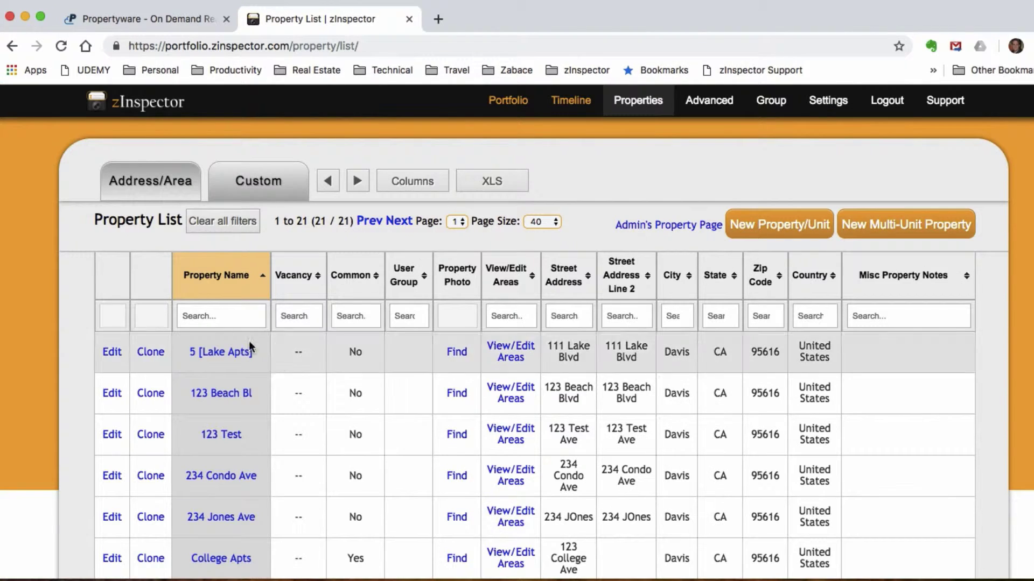
scroll(312, 389, down, 1)
scroll(214, 376, down, 10)
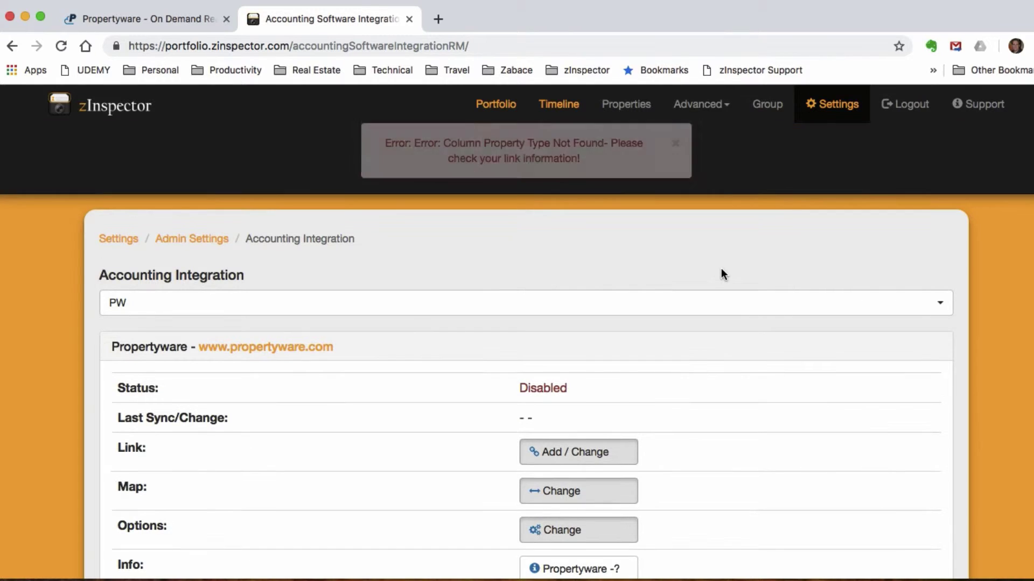
- Highlight the Column Property Type Not Found error, then return to the Propertyware report
drag(394, 143, 653, 169)
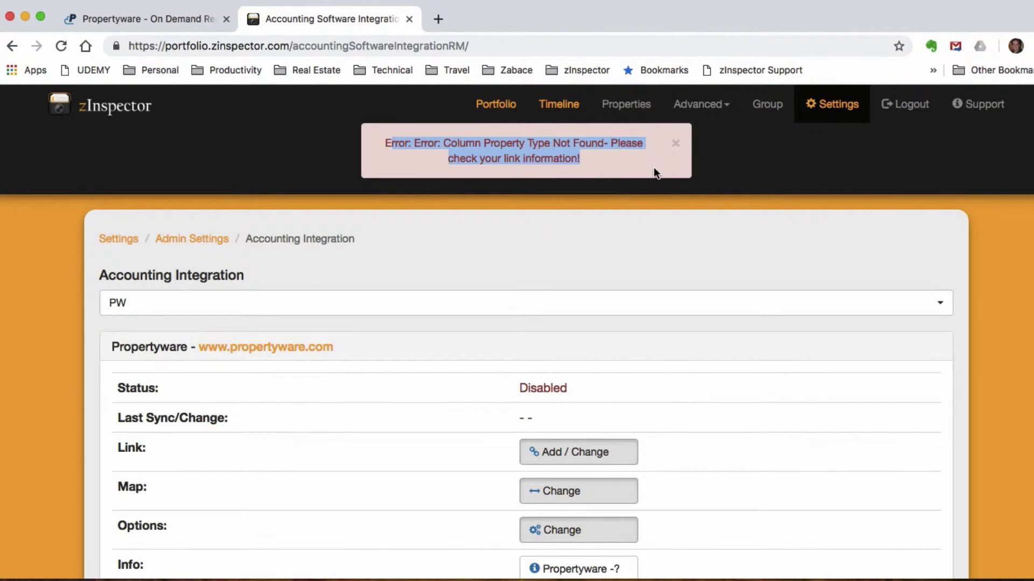
click(153, 20)
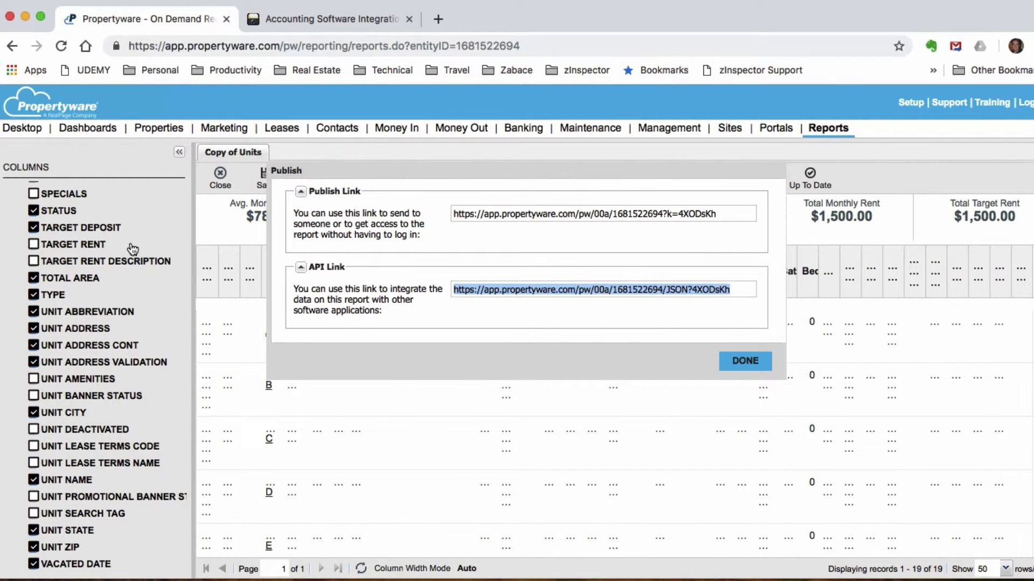
- Add the PROPERTY TYPE column to the Copy of Units report
scroll(81, 292, up, 15)
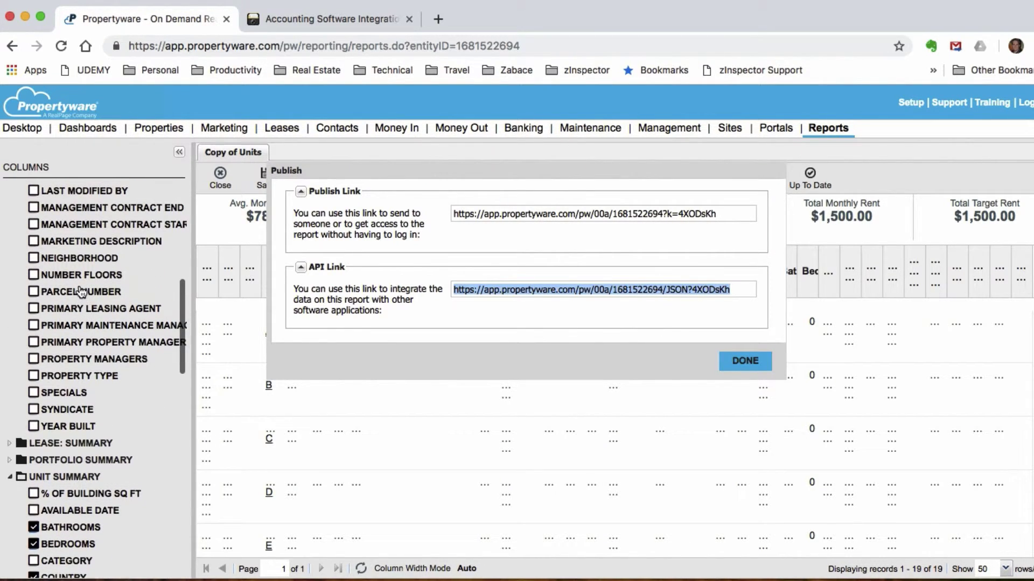
click(33, 376)
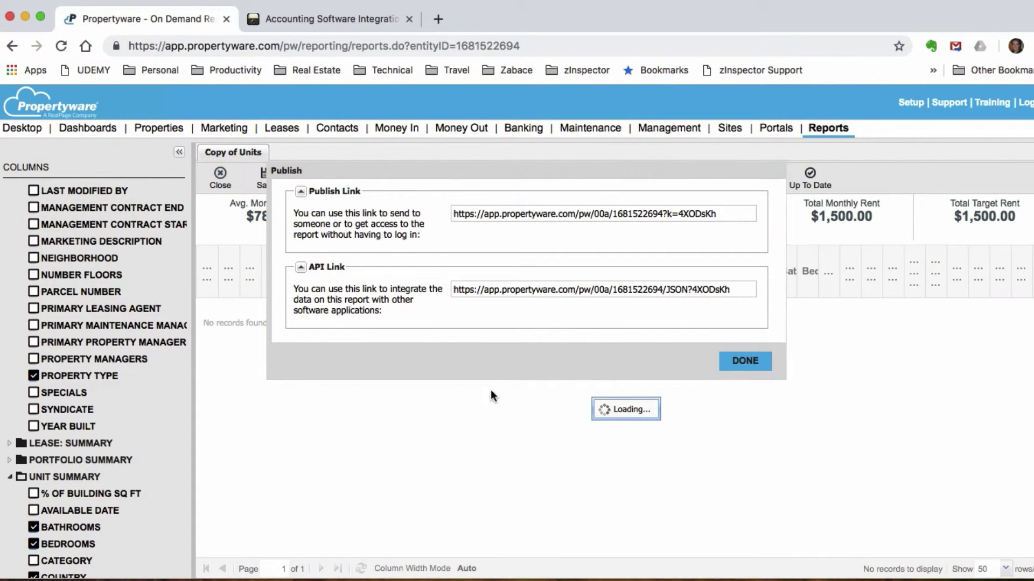
click(743, 366)
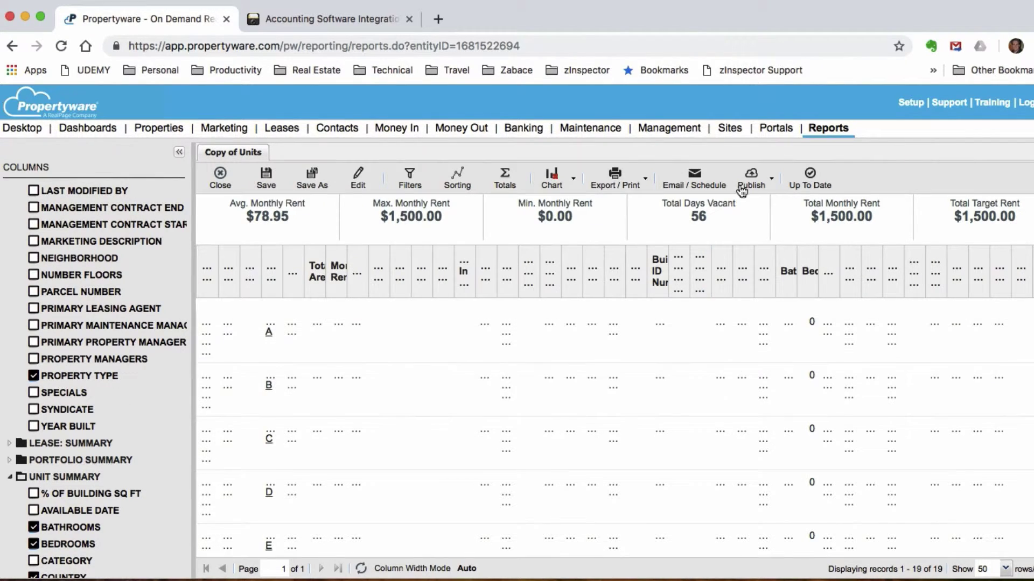
- Unpublish the Copy of Units report, then publish it again
click(770, 183)
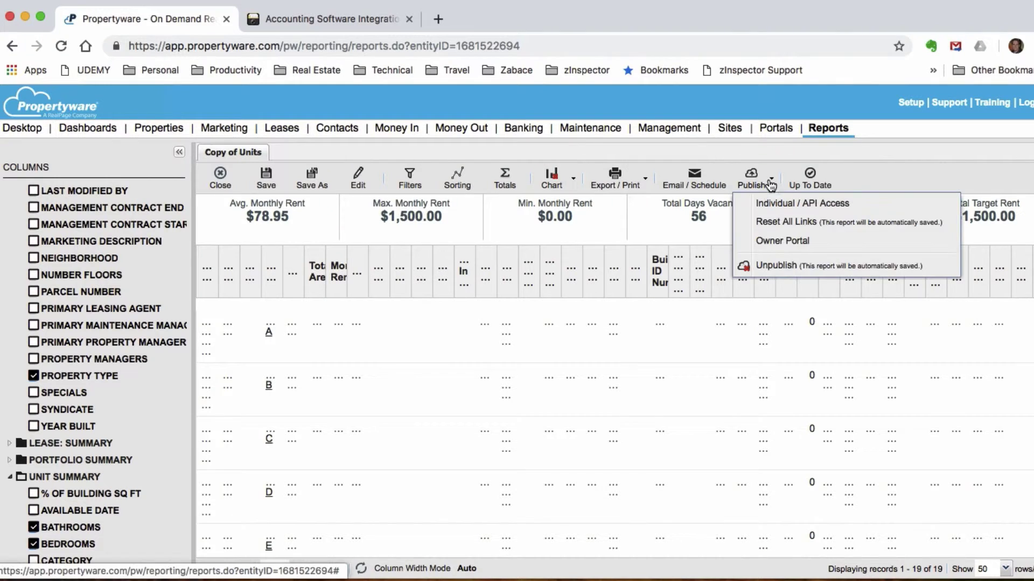
click(798, 261)
click(772, 178)
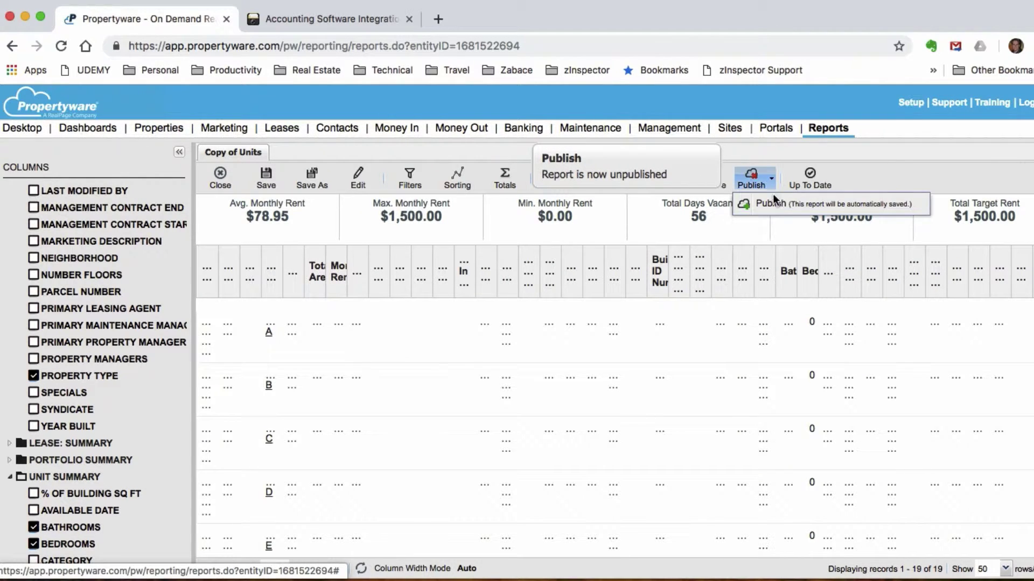
click(766, 203)
- Re-save zInspector's Propertyware link, keeping the existing API Link URL
click(345, 20)
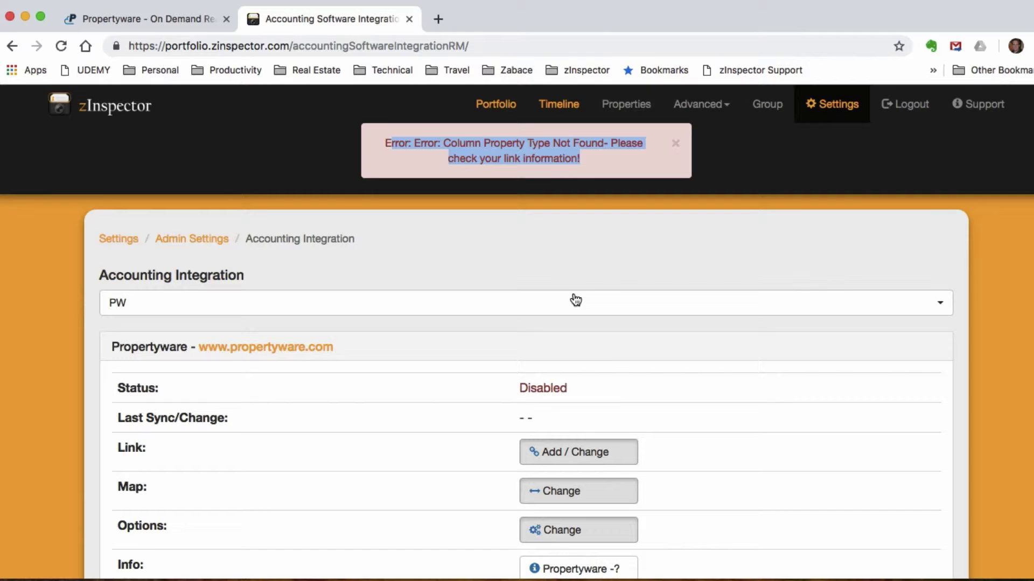
click(592, 452)
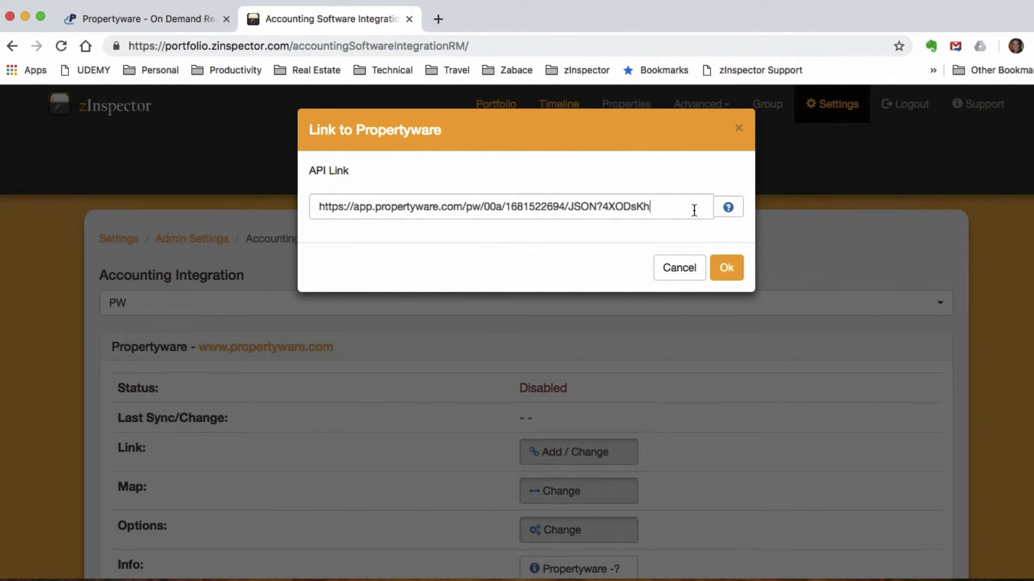
click(726, 267)
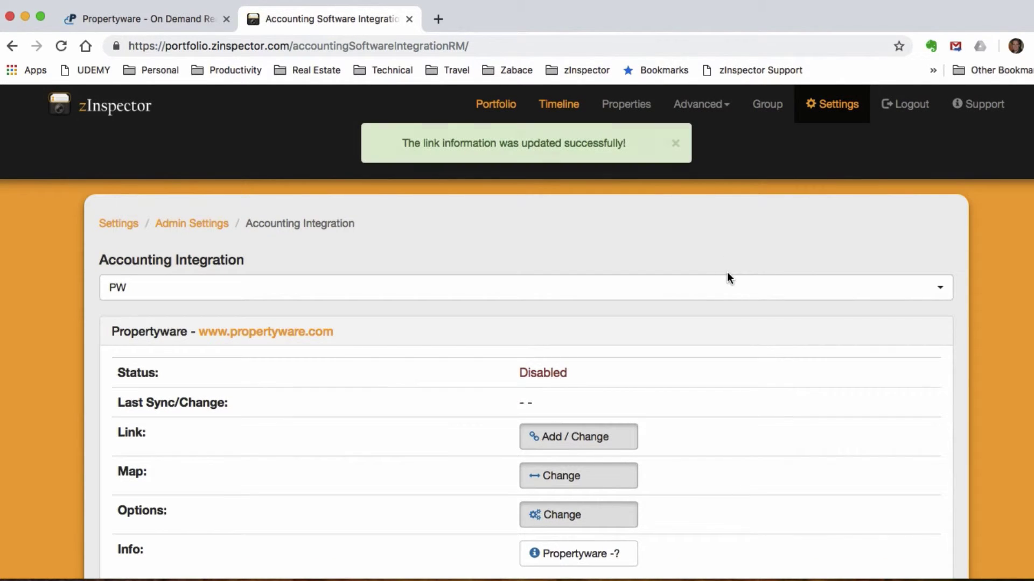